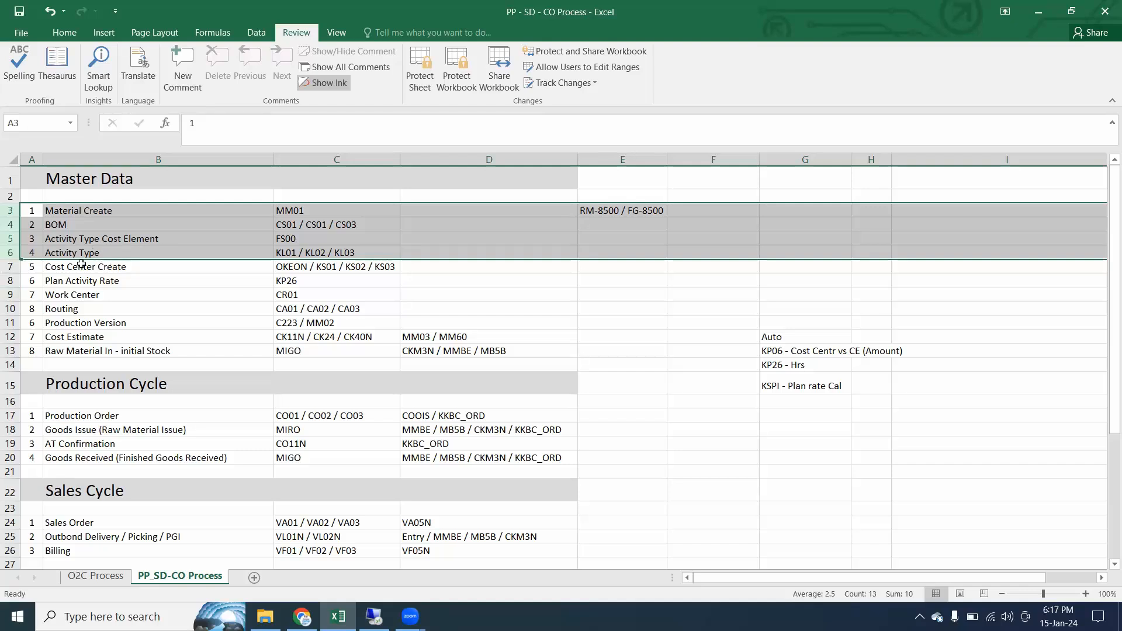
# Highlight the Cost Center Create row, switch to SAP, start transaction OKEON and open cost center group 0001 in the standard hierarchy
pyautogui.click(10, 267)
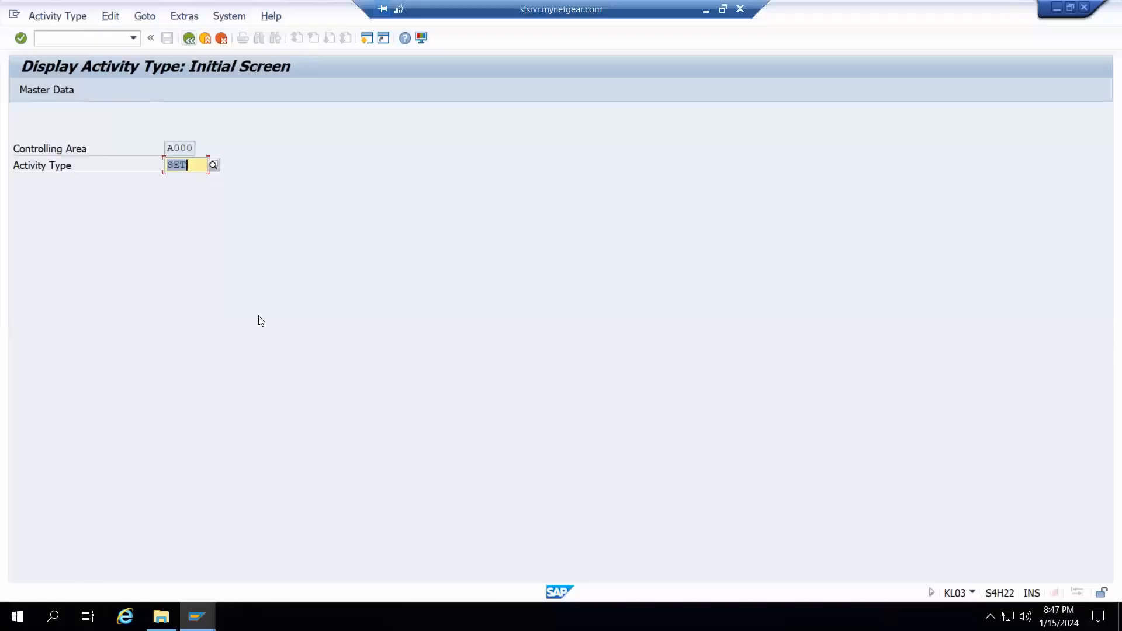
pyautogui.click(205, 39)
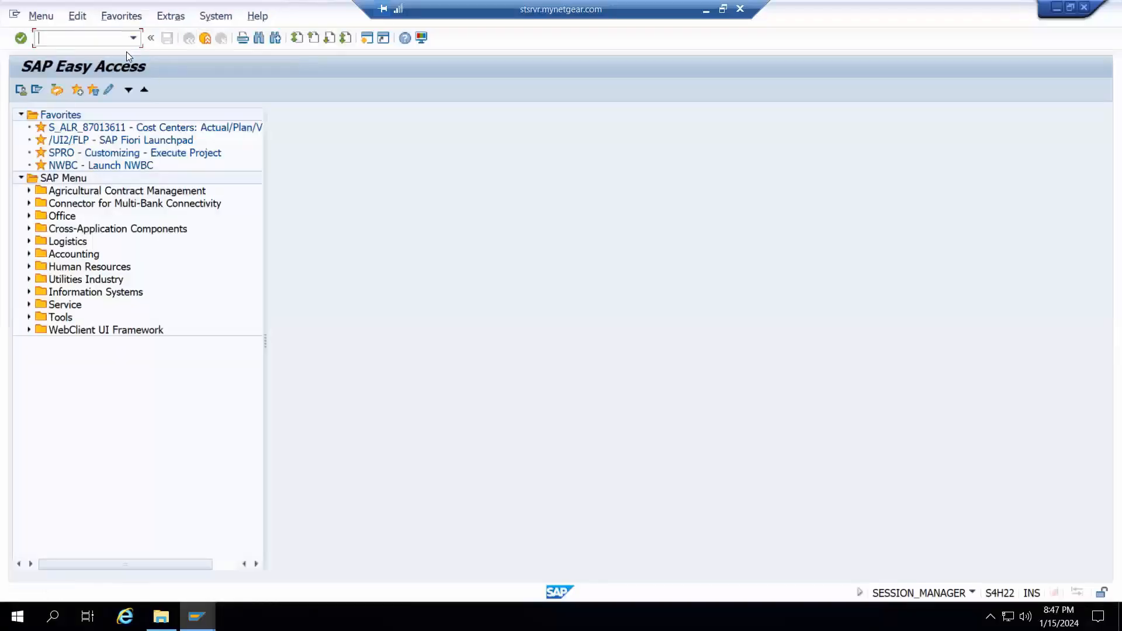
pyautogui.write('okeon')
pyautogui.press('Return')
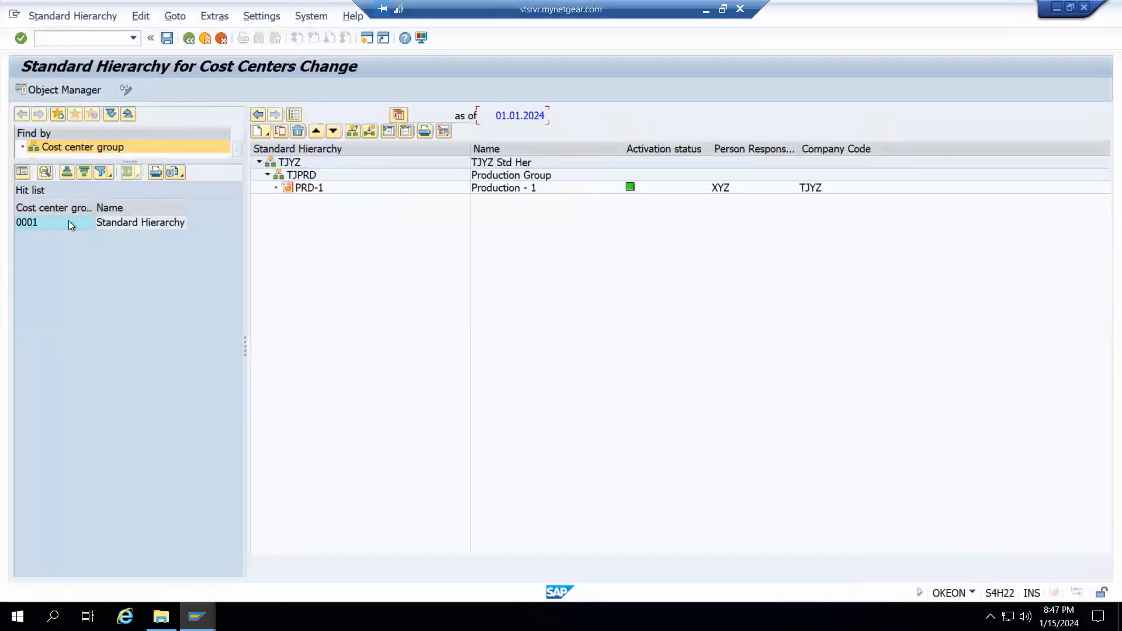
pyautogui.doubleClick(68, 222)
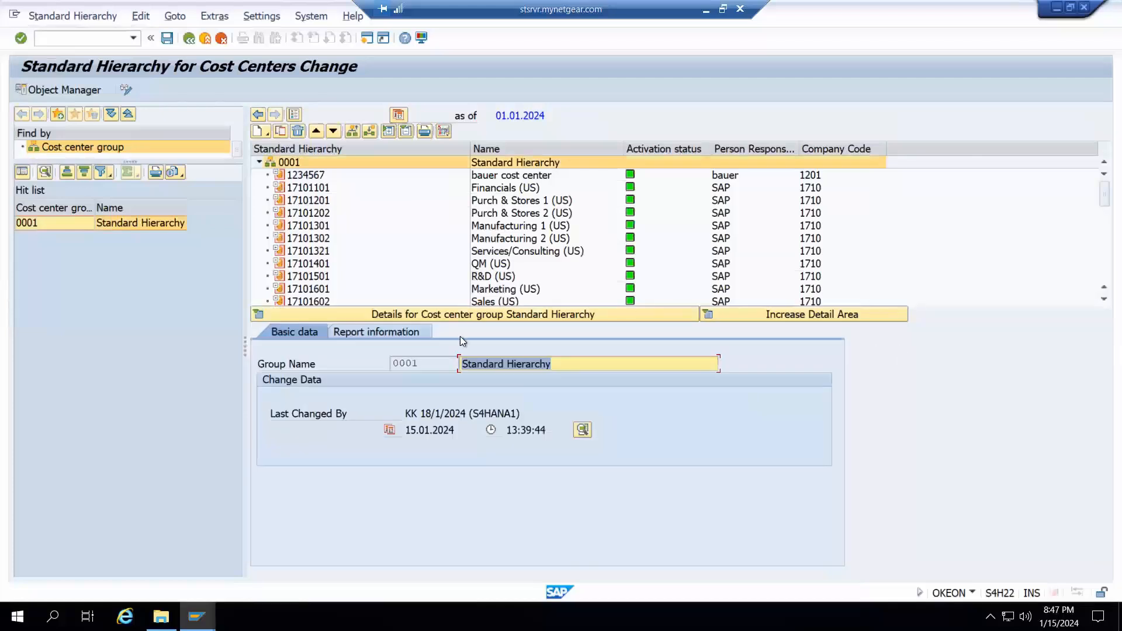
# Open the cost center creation transaction KS01 in a separate session to view its initial screen, and leave it again
pyautogui.click(13, 14)
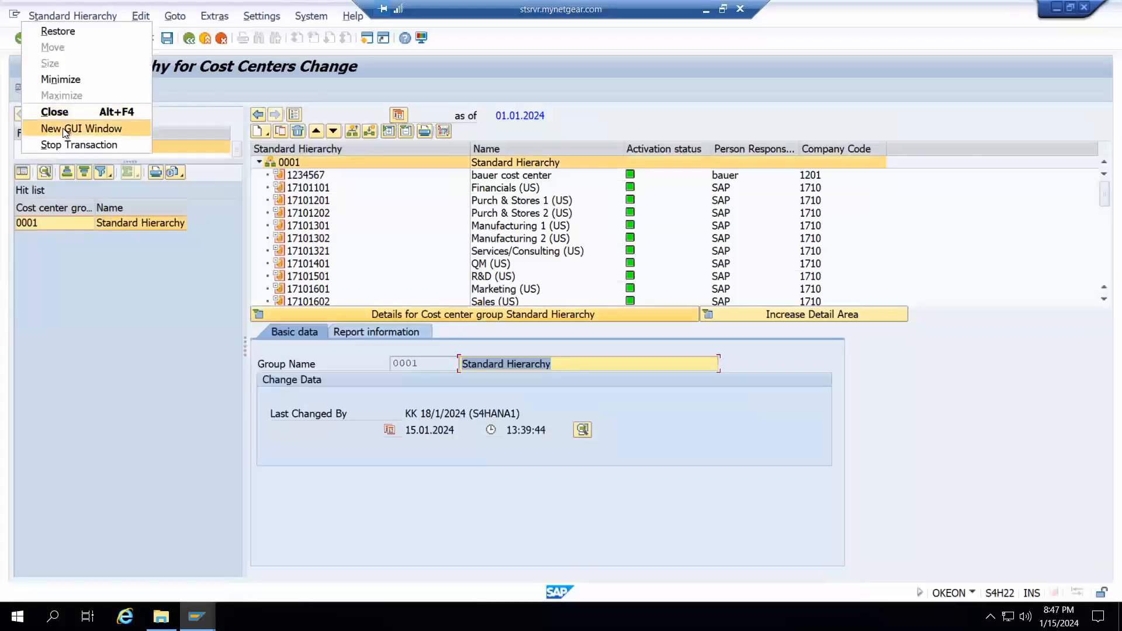
pyautogui.click(62, 110)
pyautogui.write('ks01')
pyautogui.press('Return')
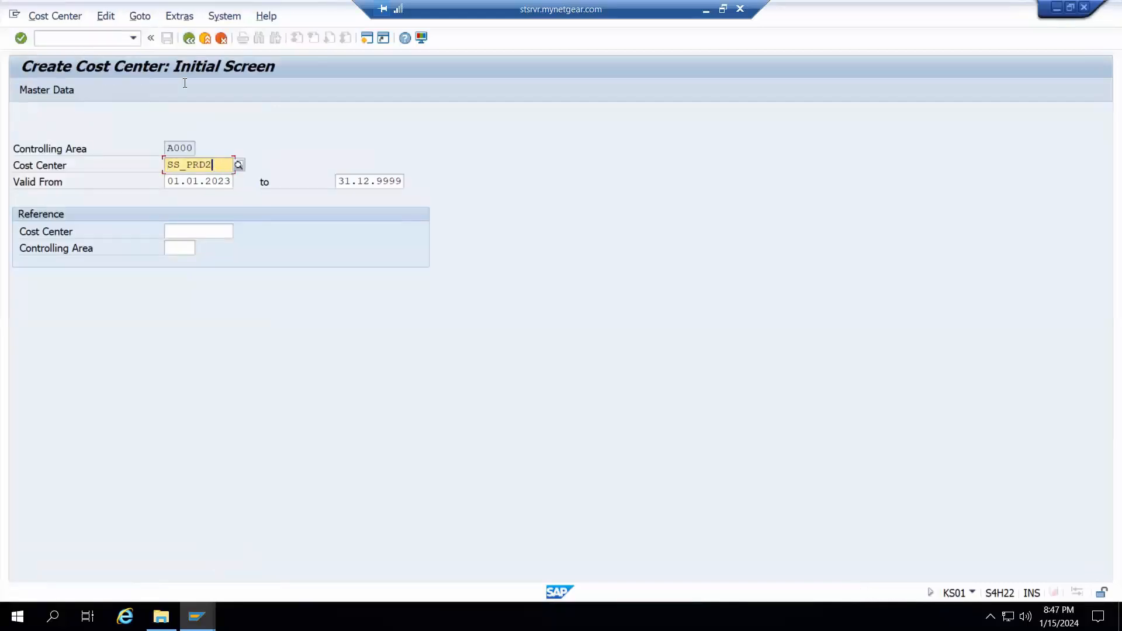
pyautogui.click(189, 39)
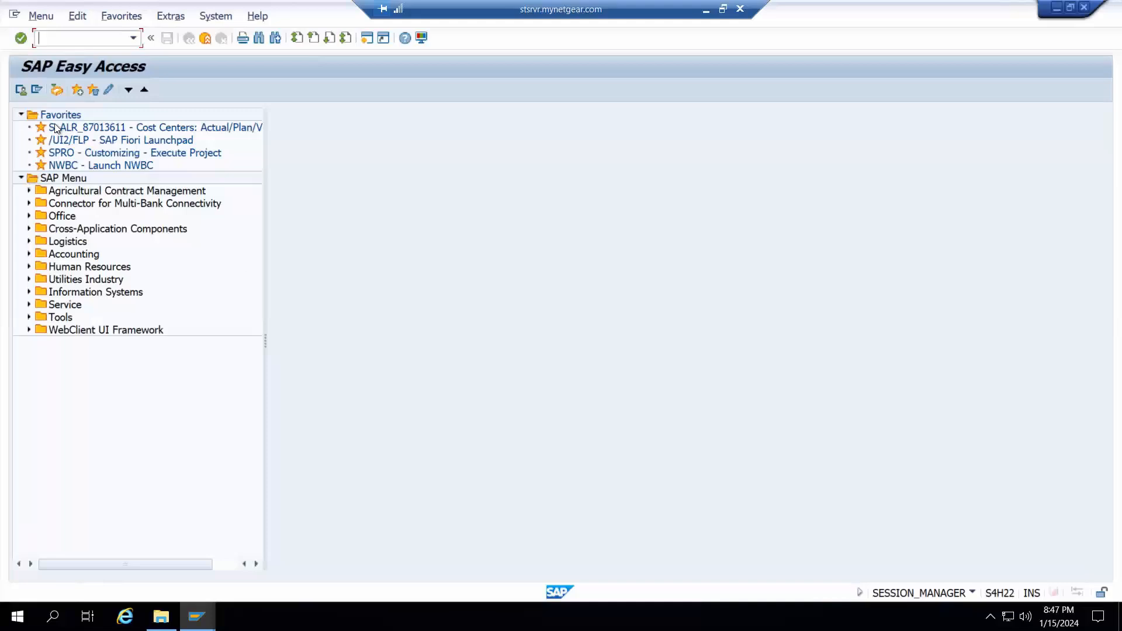
# Switch to the Change Activity Type/Price session and exit it back to SAP Easy Access
pyautogui.click(197, 616)
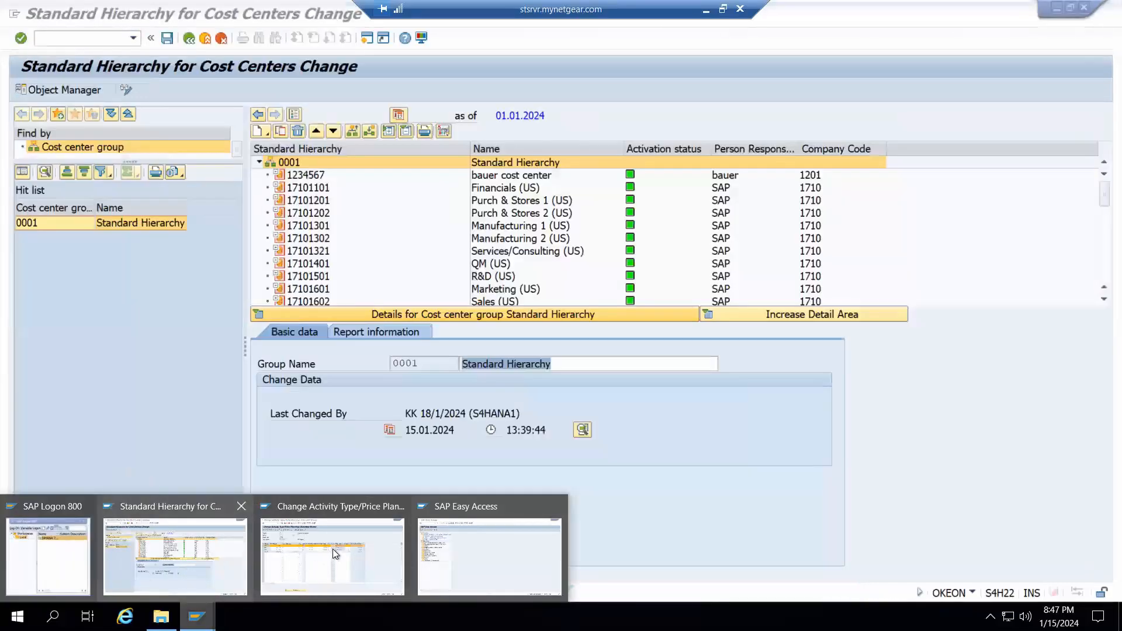
pyautogui.click(335, 554)
pyautogui.click(189, 38)
pyautogui.click(325, 266)
pyautogui.press('F3')
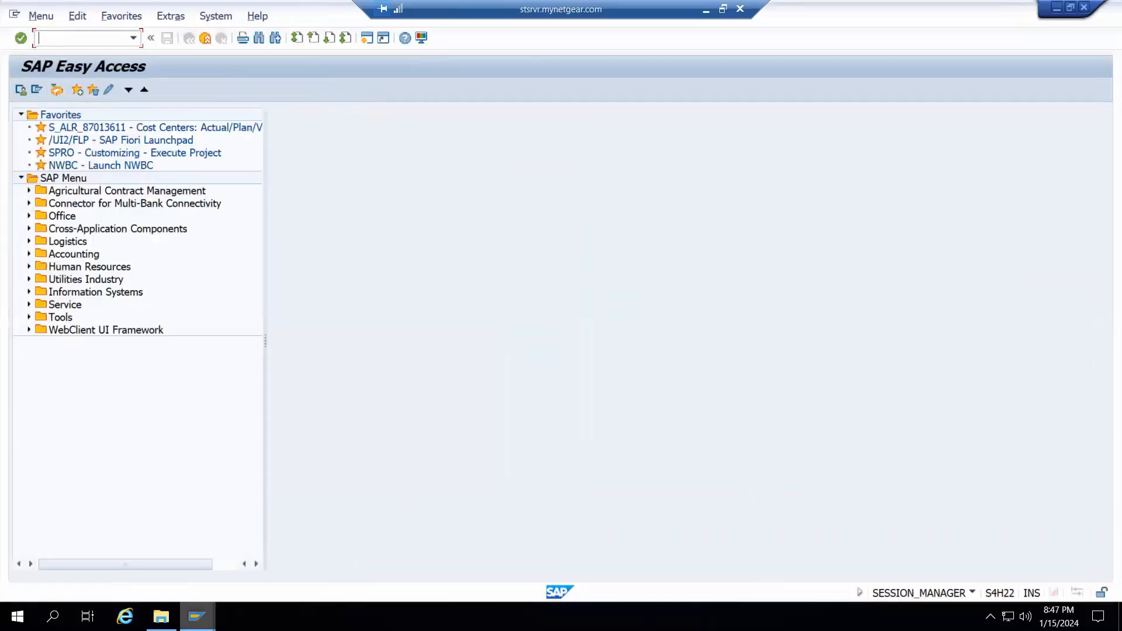
# Return to the standard hierarchy session and copy cost center SS_PRD2 as the basis for a new cost center
pyautogui.moveTo(197, 617)
pyautogui.click(171, 563)
pyautogui.scroll(-9, 331, 263)
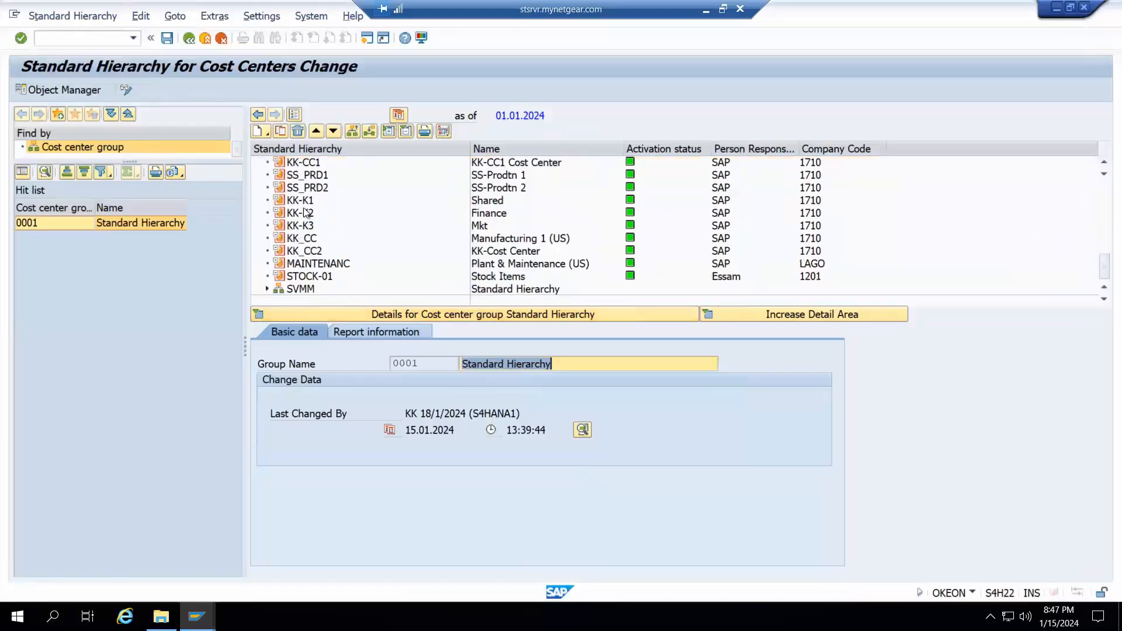
pyautogui.click(301, 186)
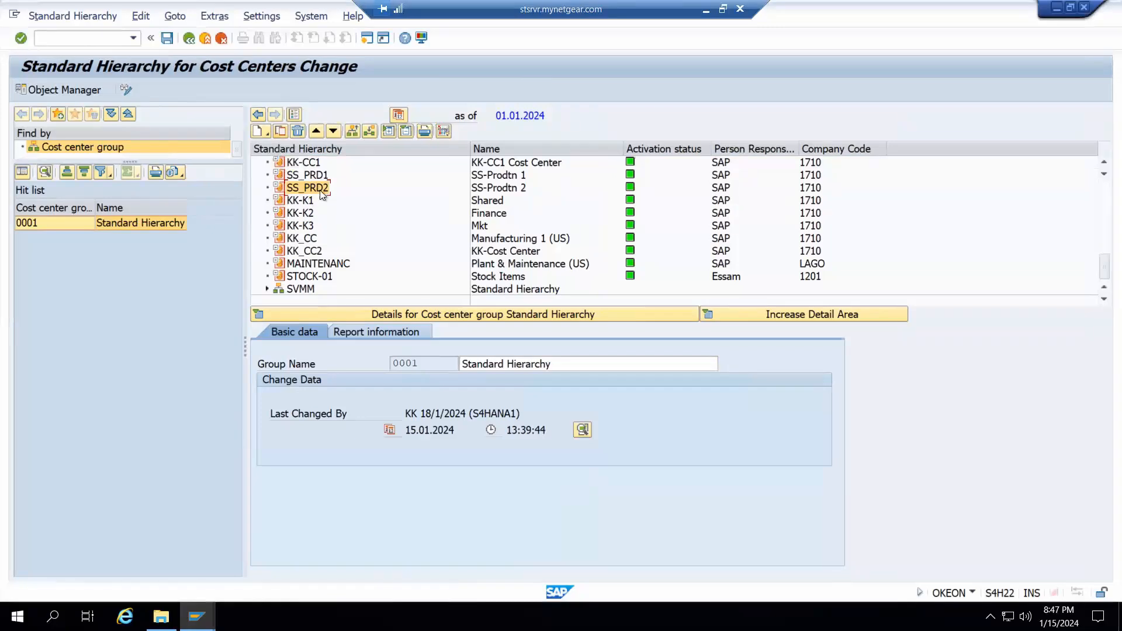
pyautogui.click(280, 132)
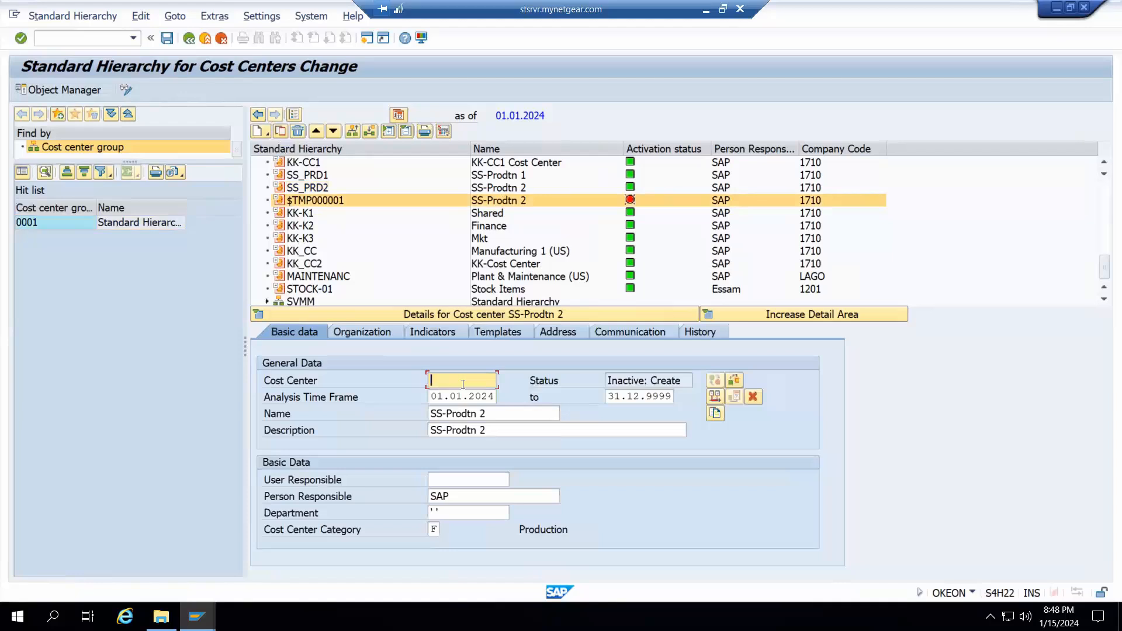
# Enter SS_PRD3 as the new cost center's ID and set its name and description to SS-Prodtn 3
pyautogui.write('SS_Prd2')
pyautogui.press('BackSpace')
pyautogui.write('3')
pyautogui.click(513, 415)
pyautogui.press('BackSpace')
pyautogui.write('3')
pyautogui.click(553, 430)
pyautogui.press('BackSpace')
pyautogui.write('3')
pyautogui.press('Return')
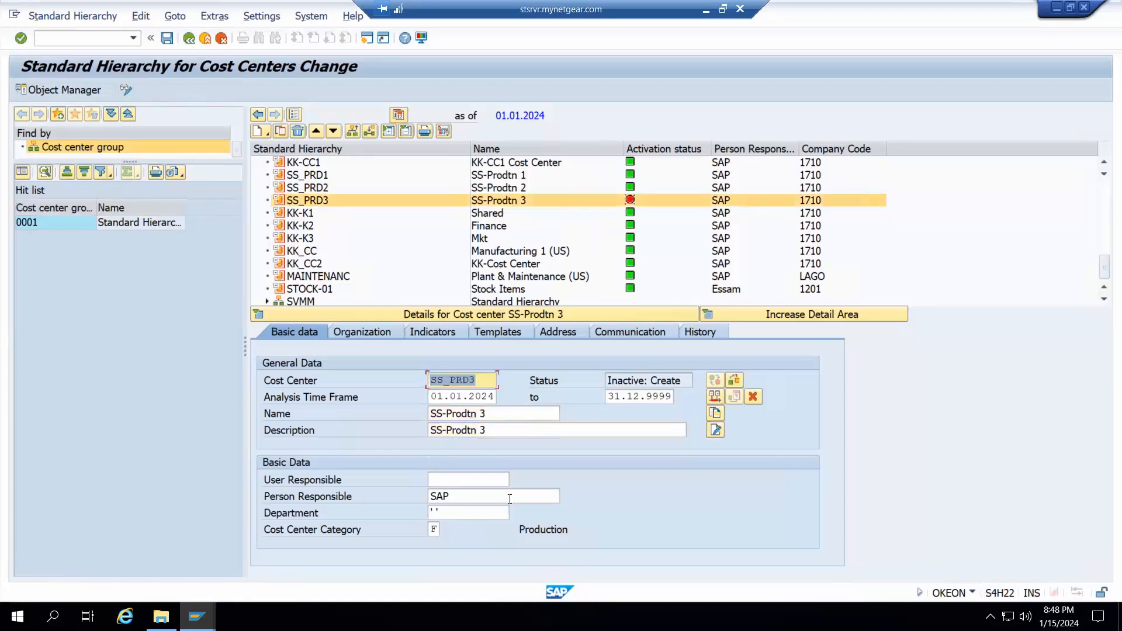
# Check the new cost center's category, company code and profit center, and open its lock indicators
pyautogui.click(434, 530)
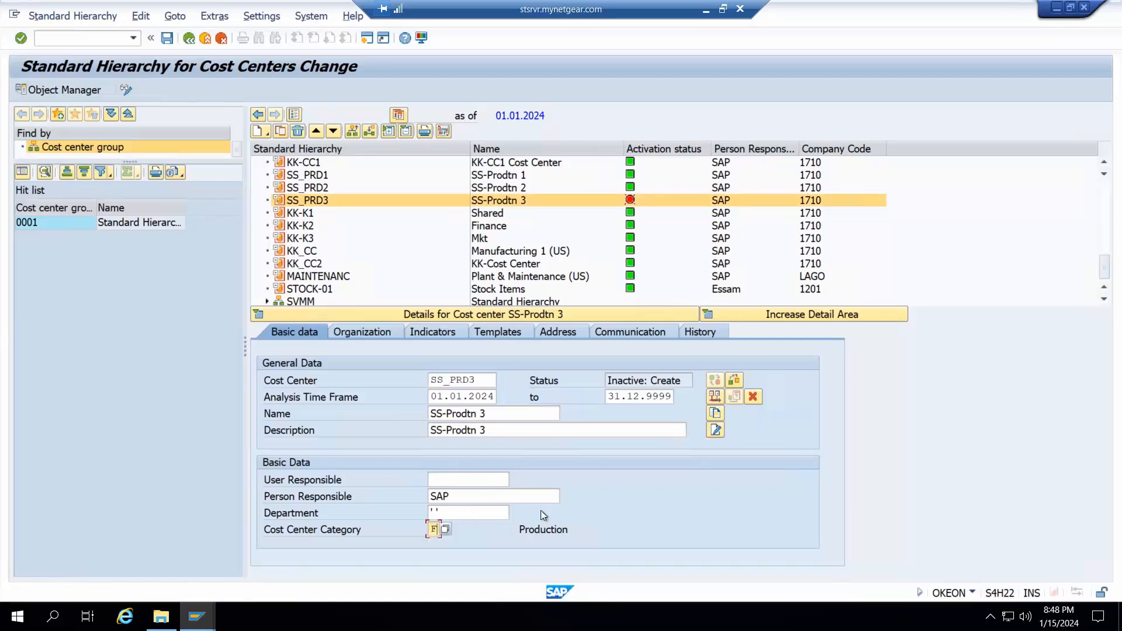
pyautogui.click(359, 332)
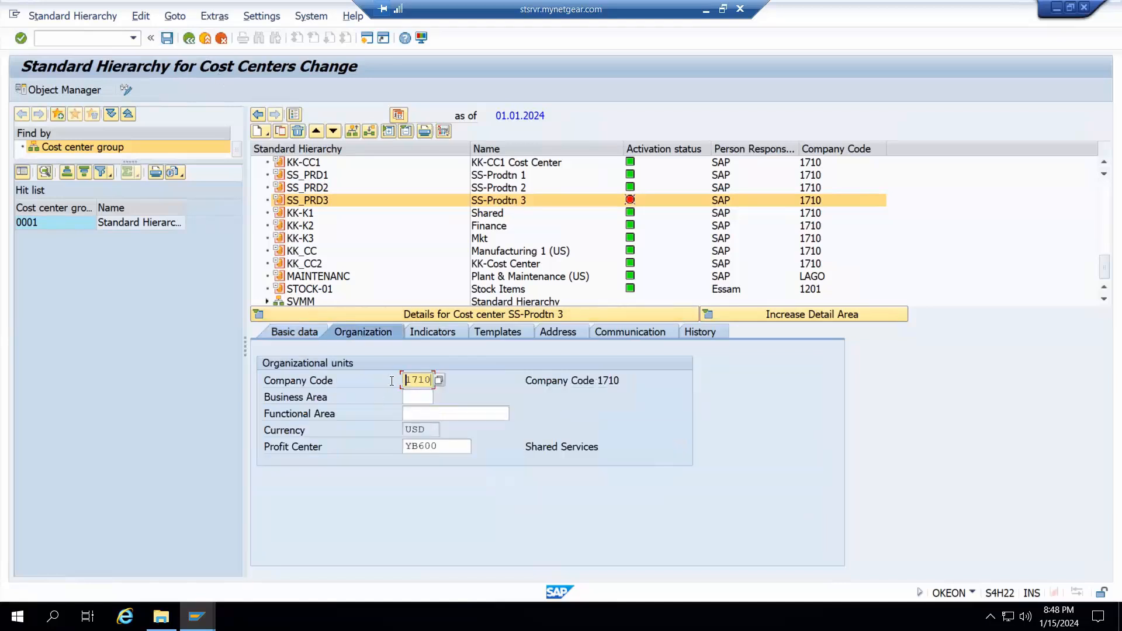
pyautogui.click(446, 447)
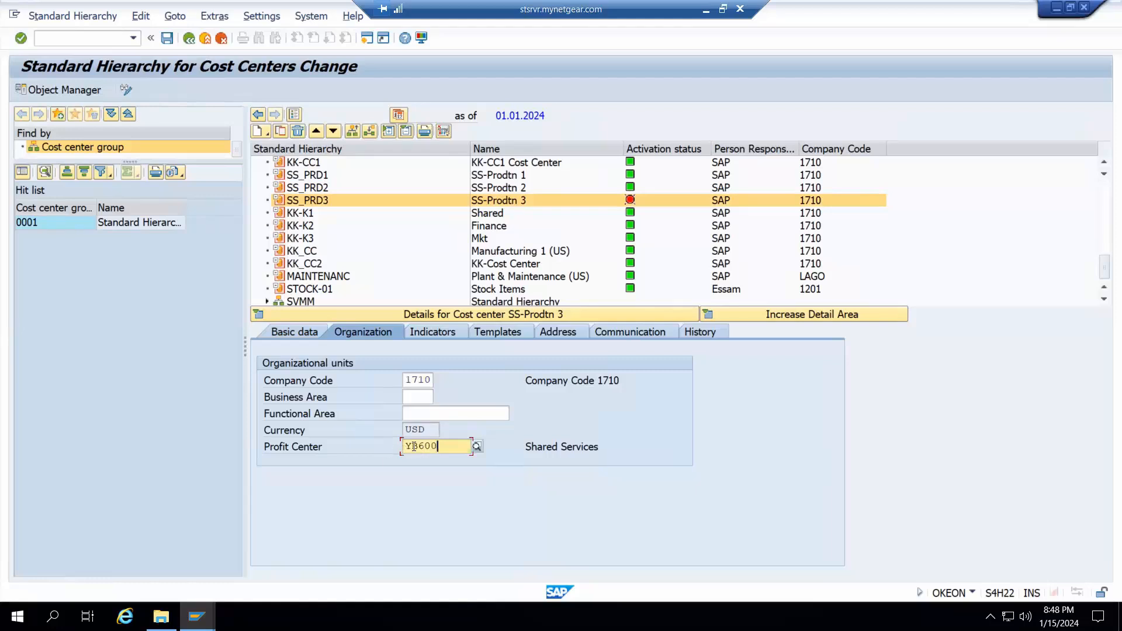
pyautogui.click(436, 332)
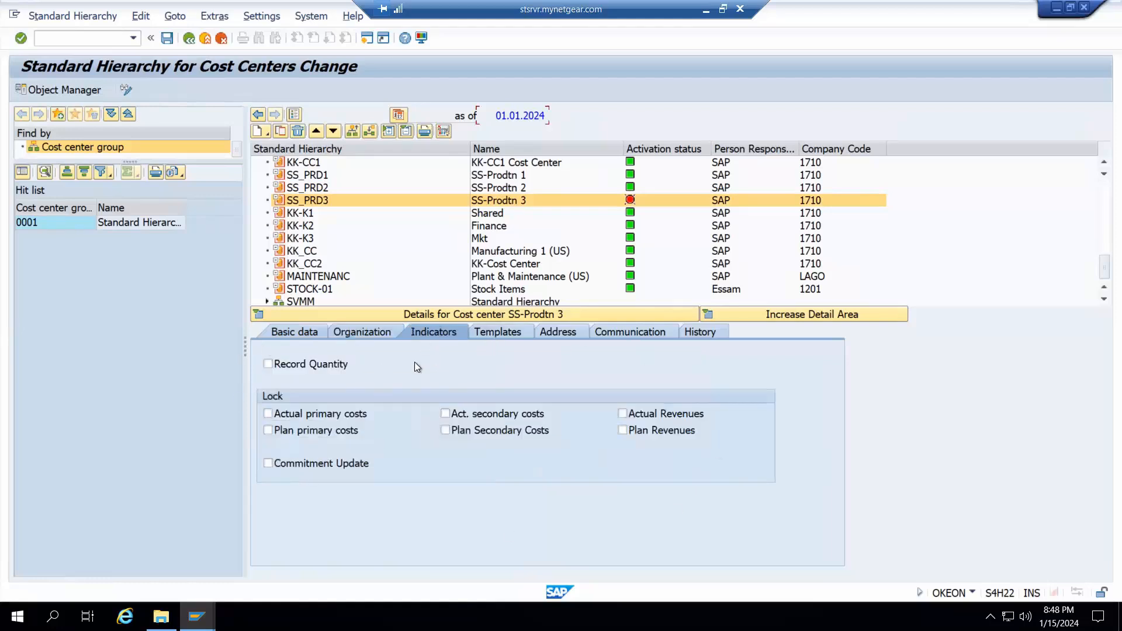
# Toggle the Plan Revenues and Actual Revenues lock indicators of the new cost center
pyautogui.click(626, 430)
pyautogui.click(623, 413)
pyautogui.click(622, 431)
# Look through the cost center's template, address and communication data, save it, and select SS_PRD3 in the hierarchy
pyautogui.click(490, 331)
pyautogui.click(553, 333)
pyautogui.click(701, 334)
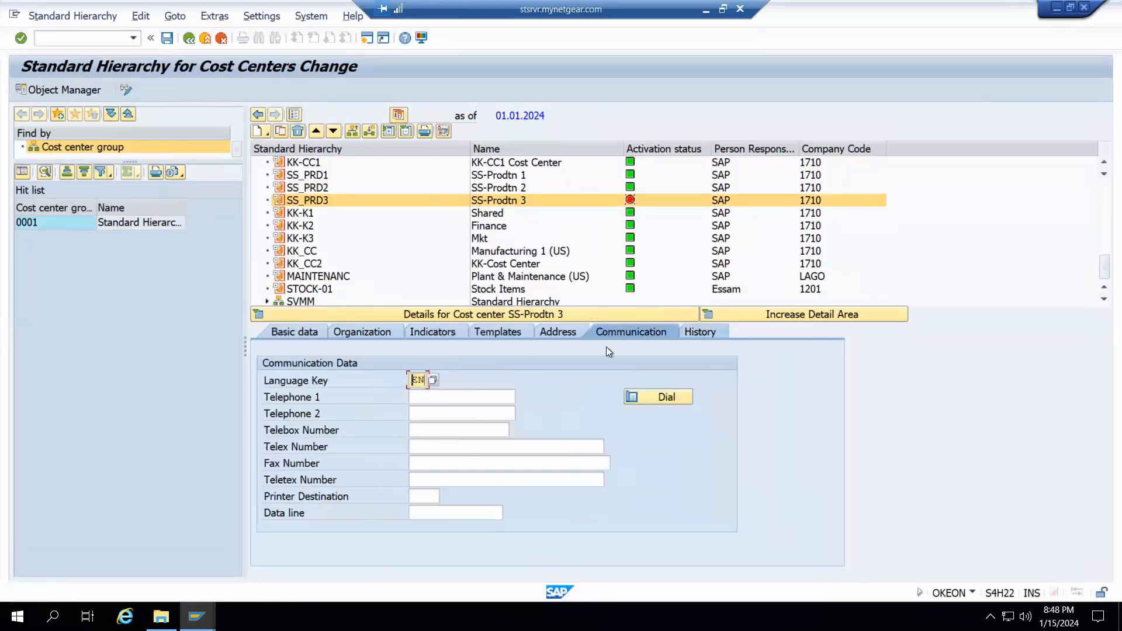
pyautogui.click(293, 336)
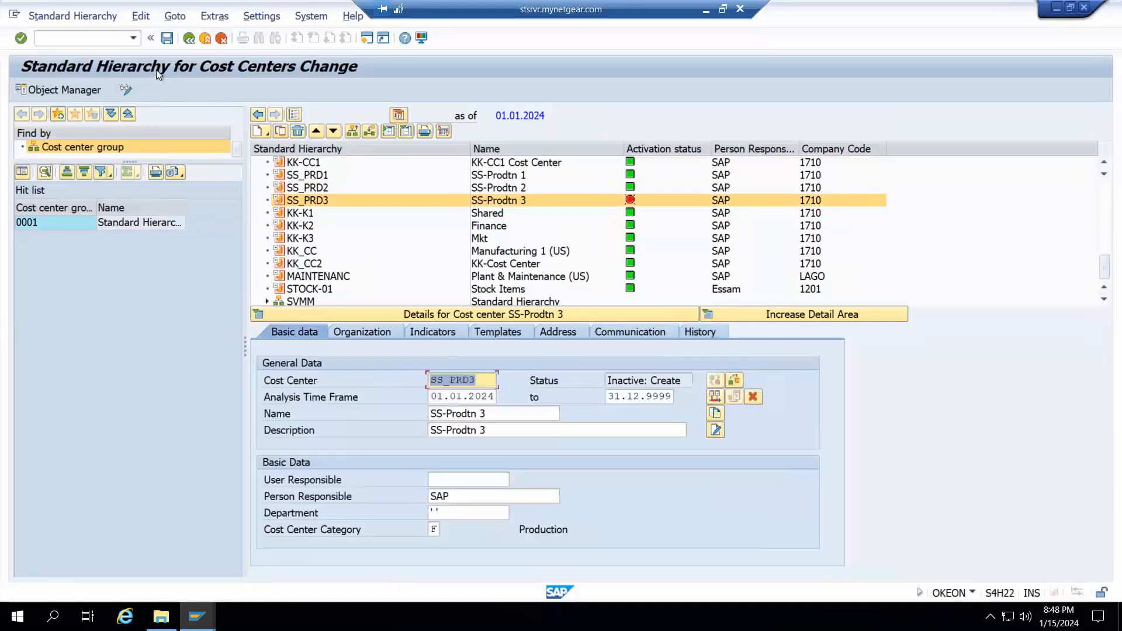
pyautogui.click(168, 37)
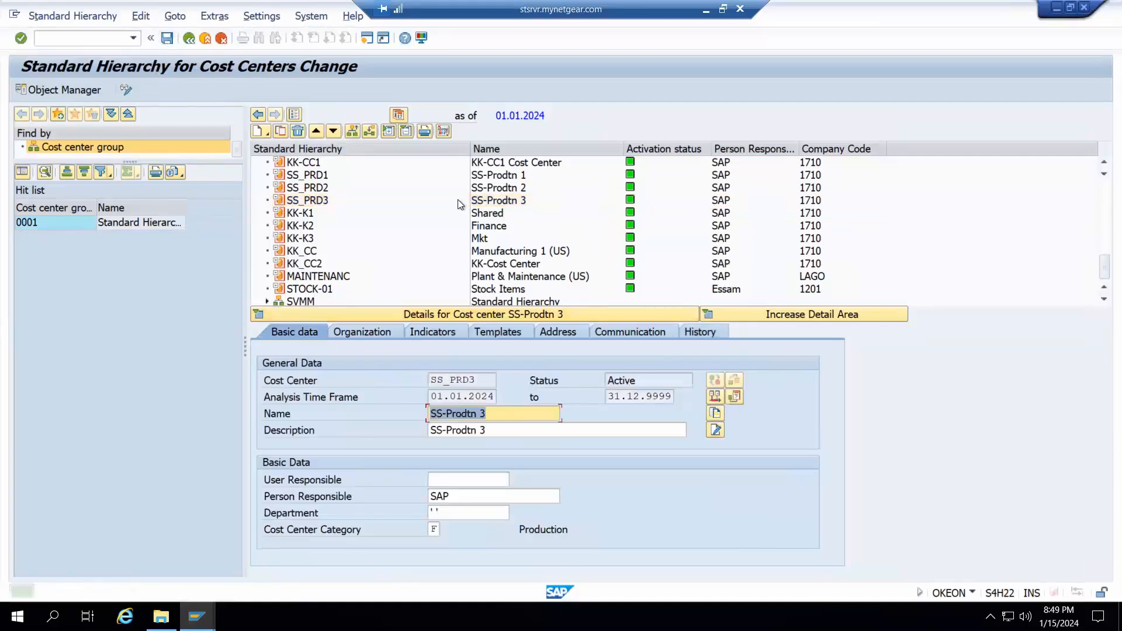
pyautogui.click(315, 201)
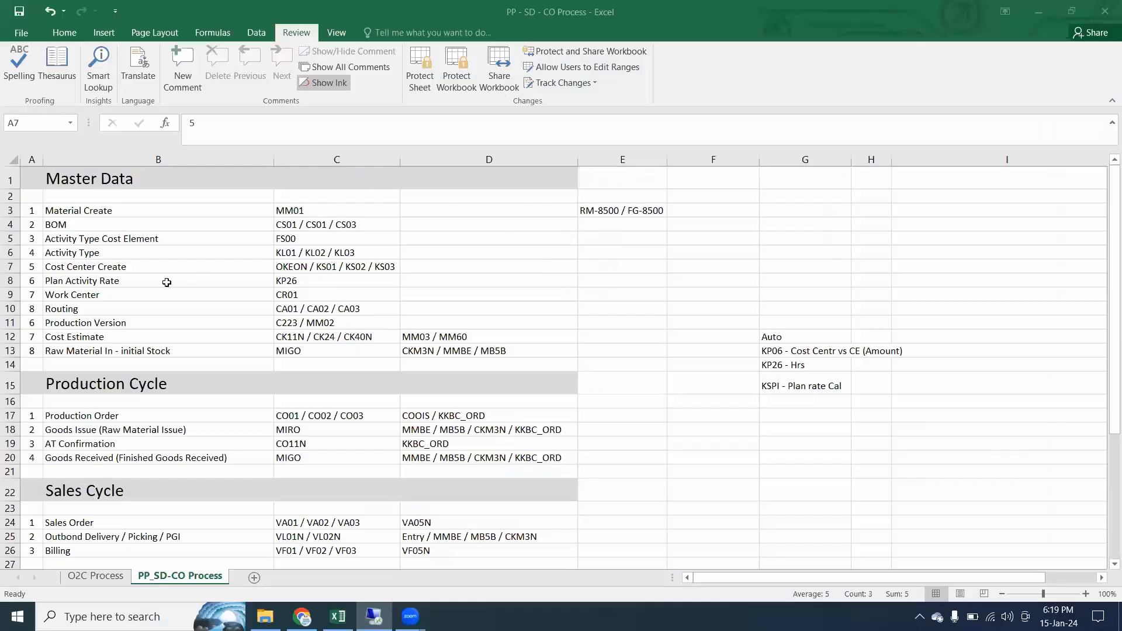
# Review the Production, Sales and Closing Cycle sections and their transaction codes in the Excel process list
pyautogui.scroll(-1, 77, 314)
pyautogui.moveTo(13, 333); pyautogui.dragTo(47, 399)
pyautogui.moveTo(13, 442); pyautogui.dragTo(32, 500)
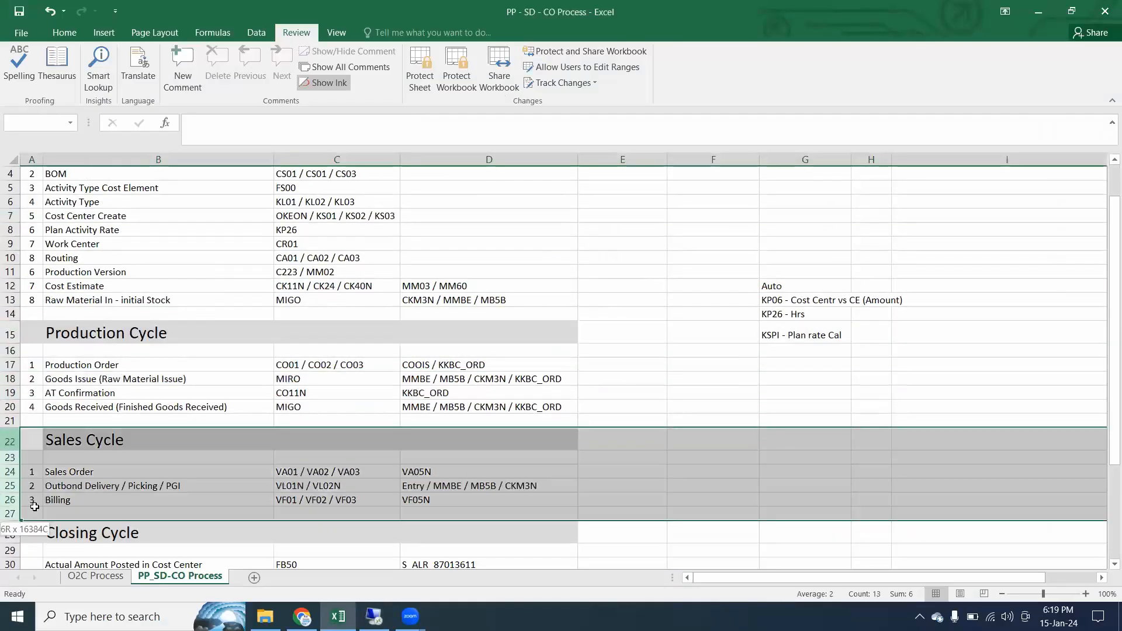
pyautogui.scroll(-5, 30, 499)
pyautogui.moveTo(5, 312); pyautogui.dragTo(11, 457)
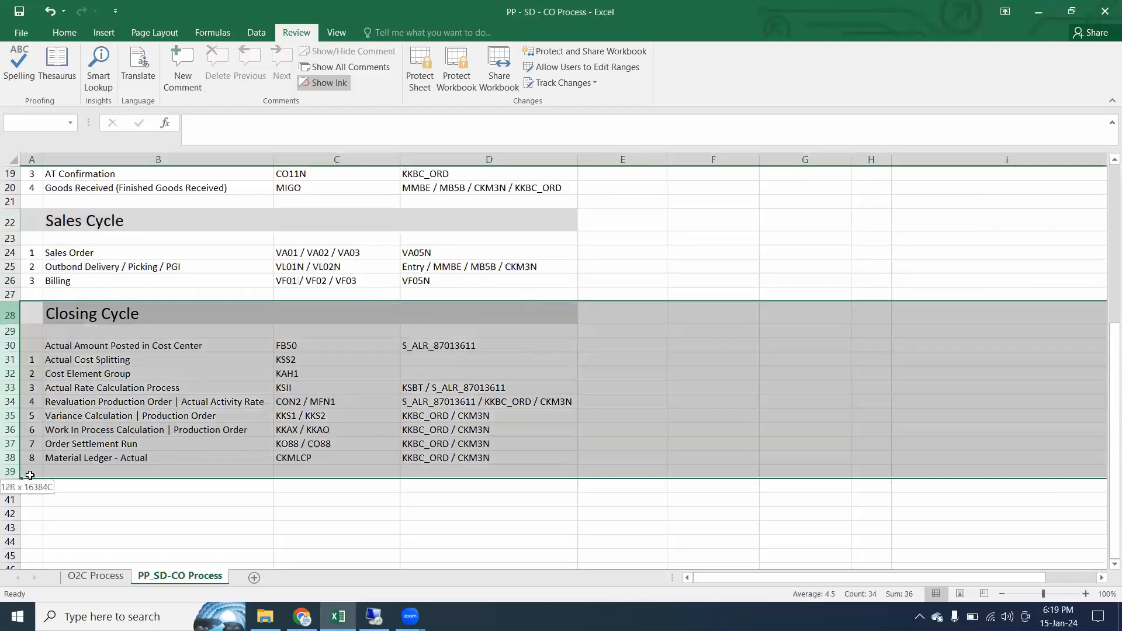
pyautogui.scroll(6, 109, 450)
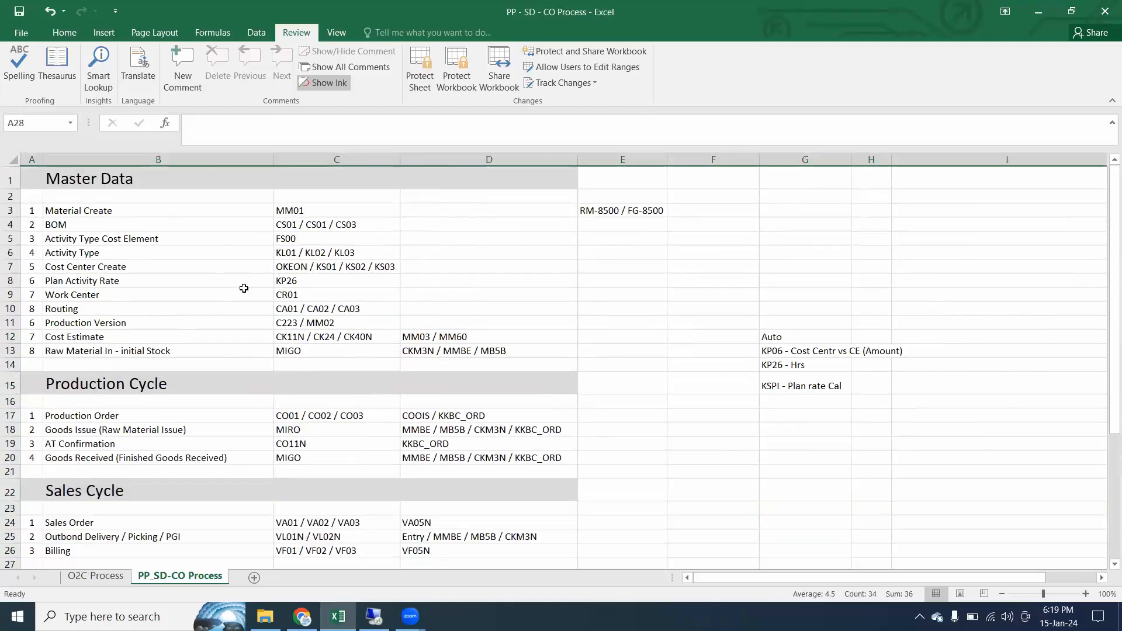
pyautogui.scroll(-1, 266, 320)
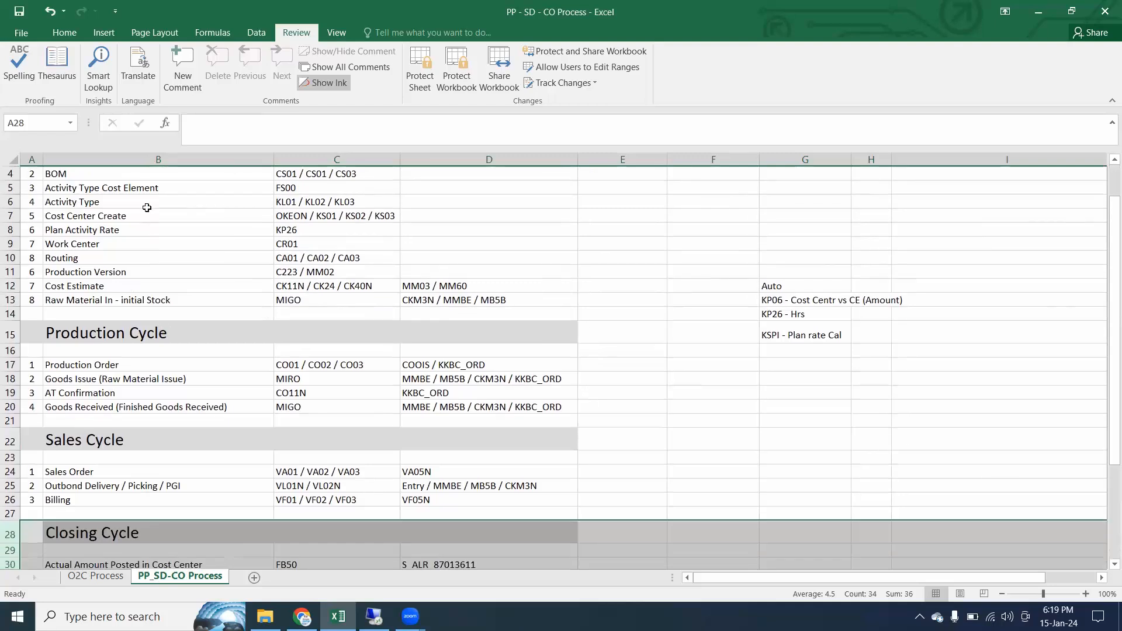
pyautogui.moveTo(86, 160); pyautogui.dragTo(557, 197)
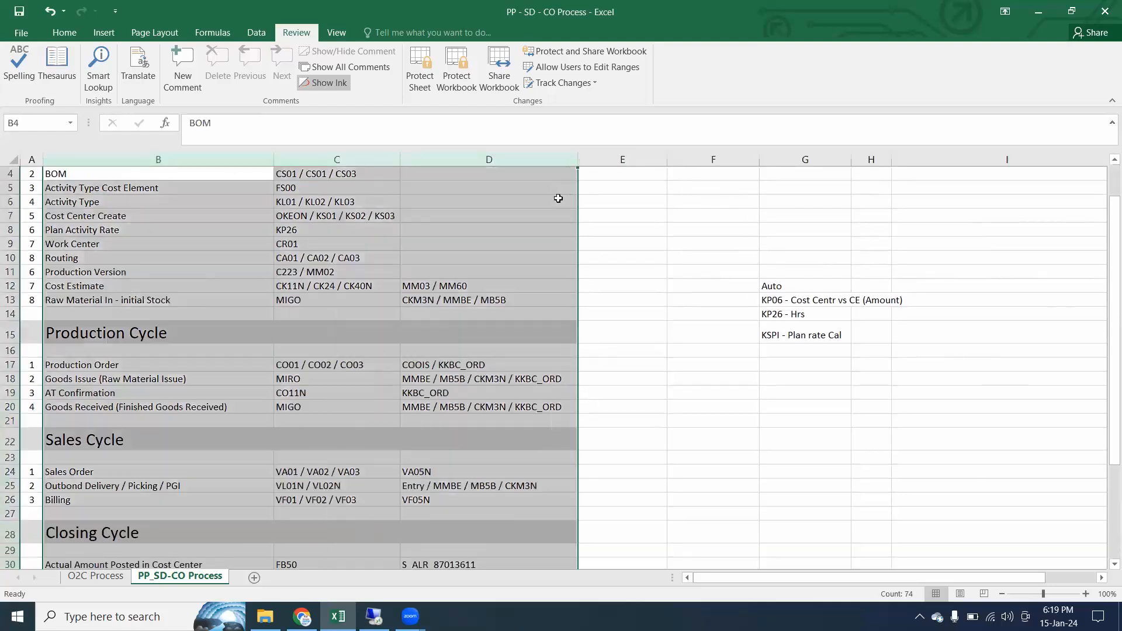
pyautogui.scroll(1, 265, 390)
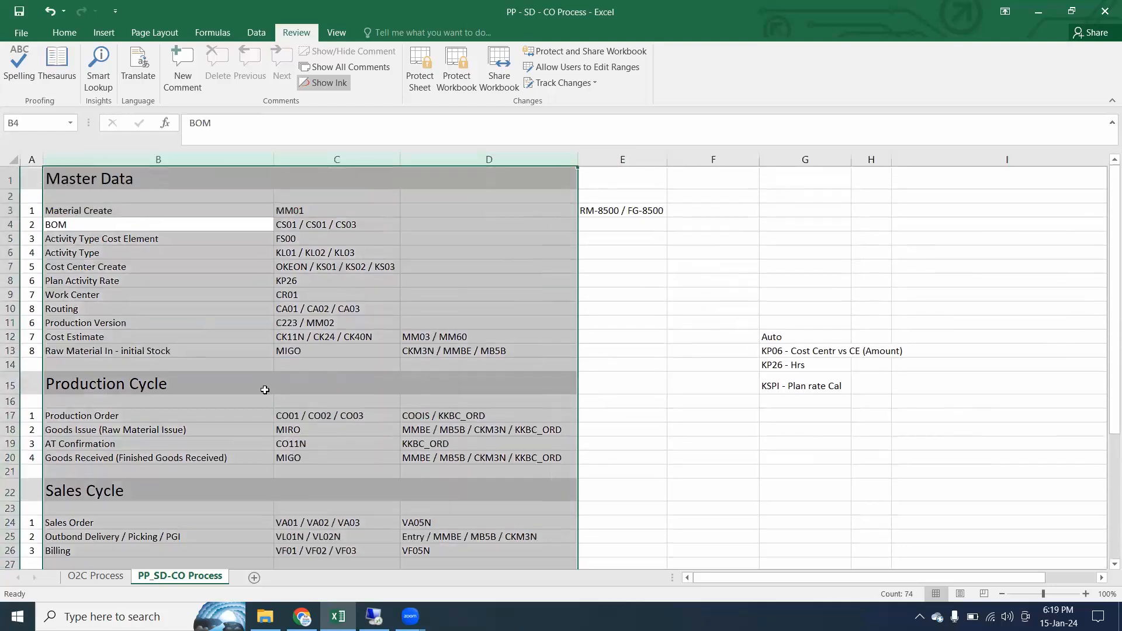
pyautogui.scroll(-2, 289, 387)
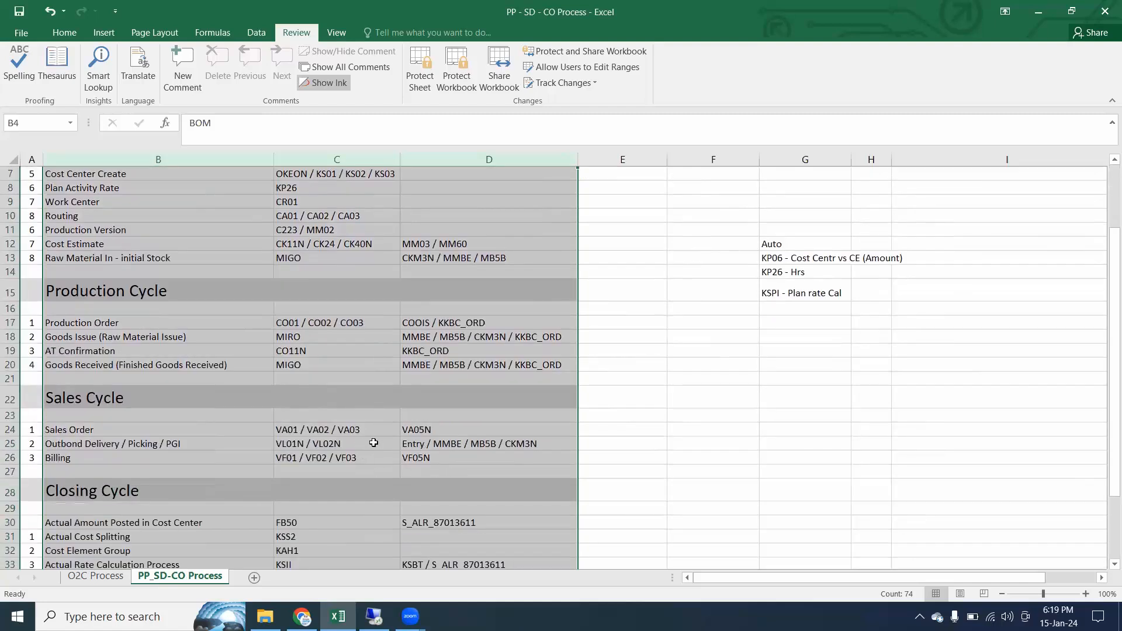
pyautogui.scroll(2, 373, 443)
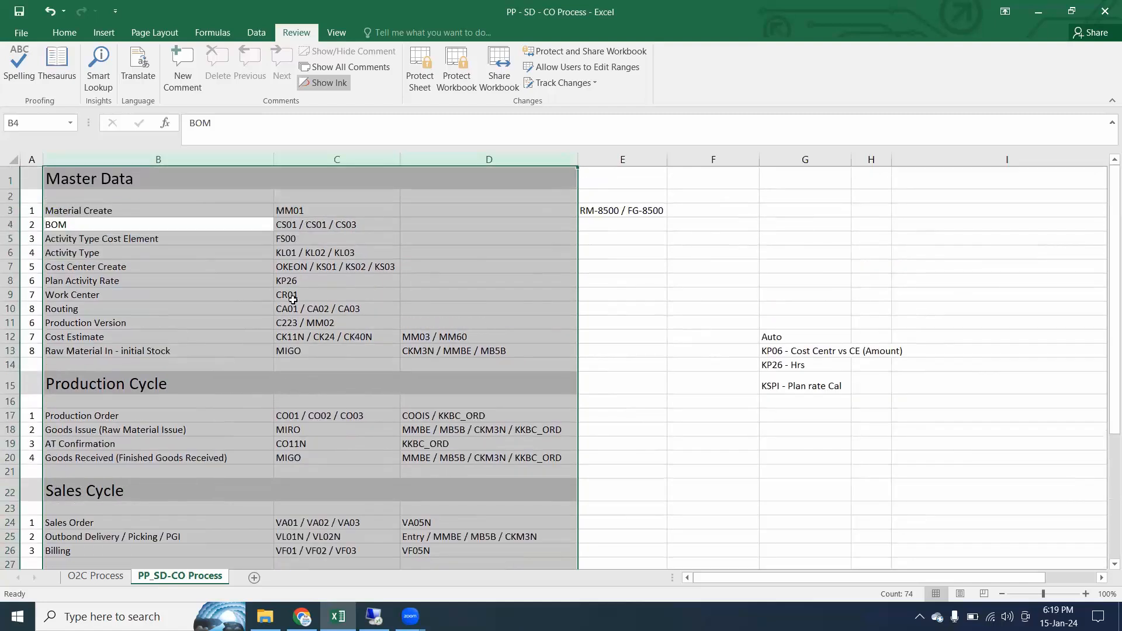
# Copy the cost center ID SS_PRD3 from SAP into cell E7 of the Excel process list, beside Cost Center Create
pyautogui.click(5, 267)
pyautogui.click(608, 265)
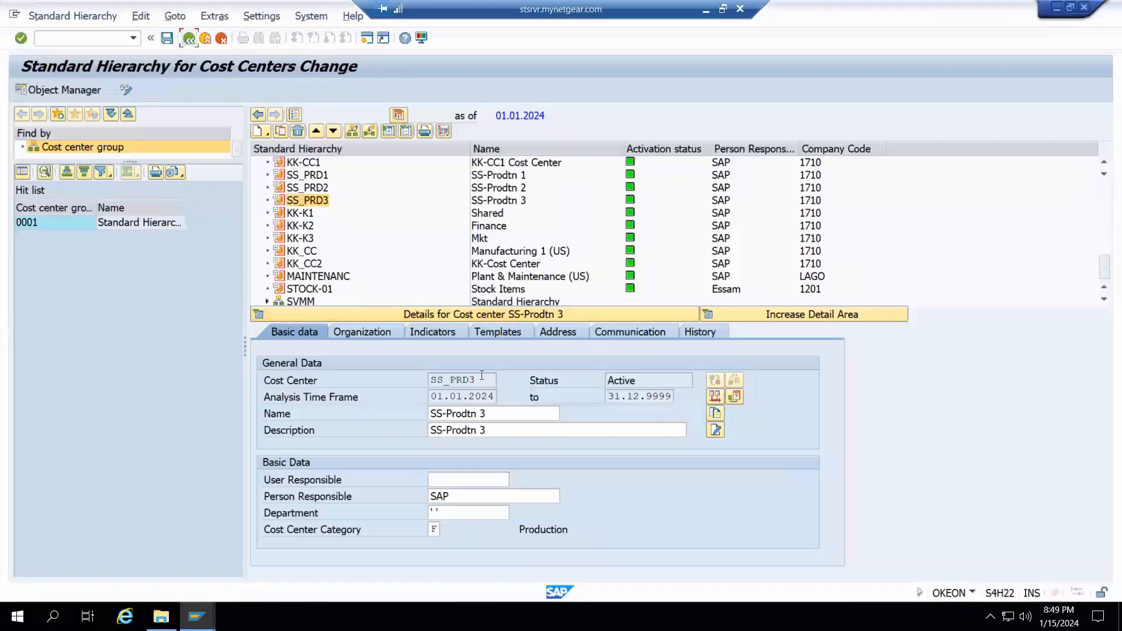
pyautogui.moveTo(478, 380); pyautogui.dragTo(432, 380)
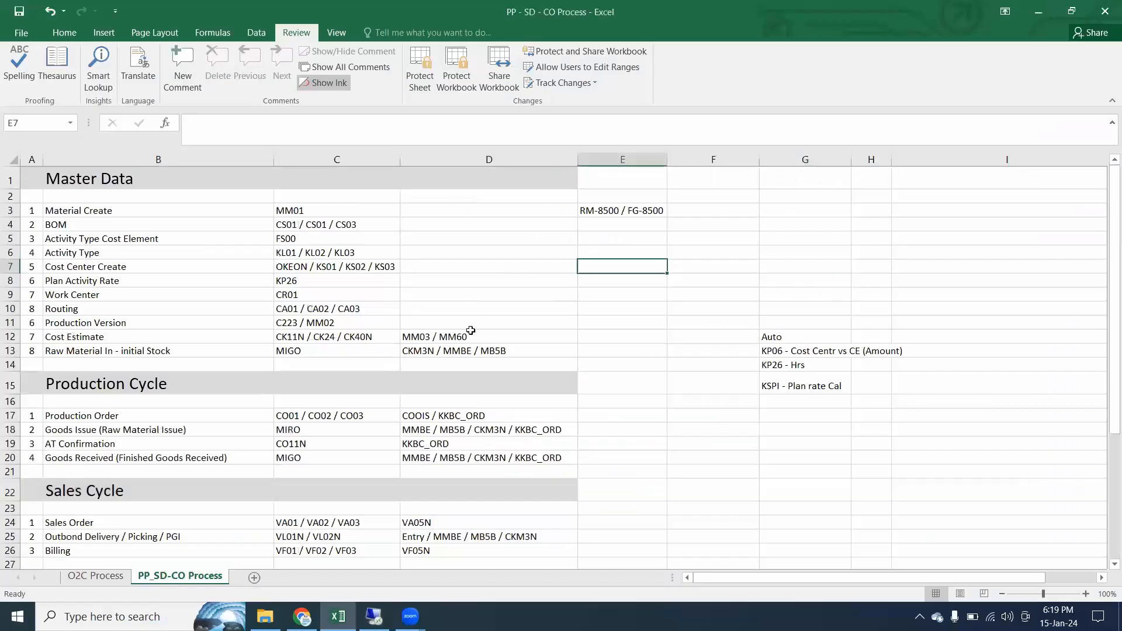
pyautogui.write('SS_PRD3')
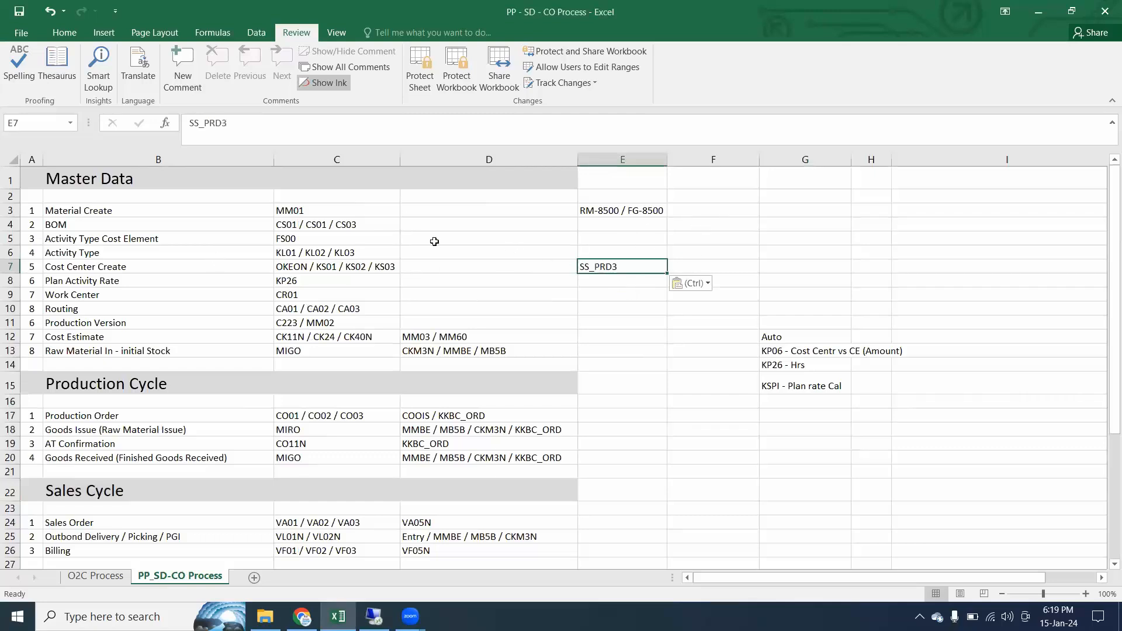
# Enter the activity types MAC, LBR followed by a comma in cell E6, beside Activity Type
pyautogui.click(648, 252)
pyautogui.write('MAC, LBR ,')
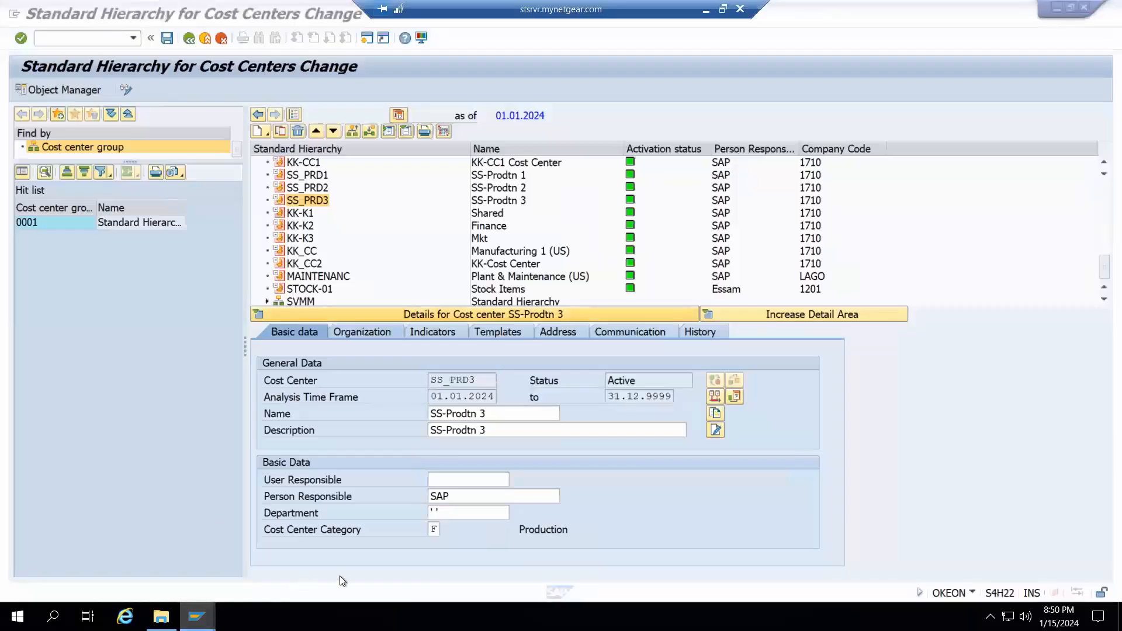
# Switch to the free SAP Easy Access session and start transaction KL03 to display an activity type
pyautogui.moveTo(197, 617)
pyautogui.click(332, 555)
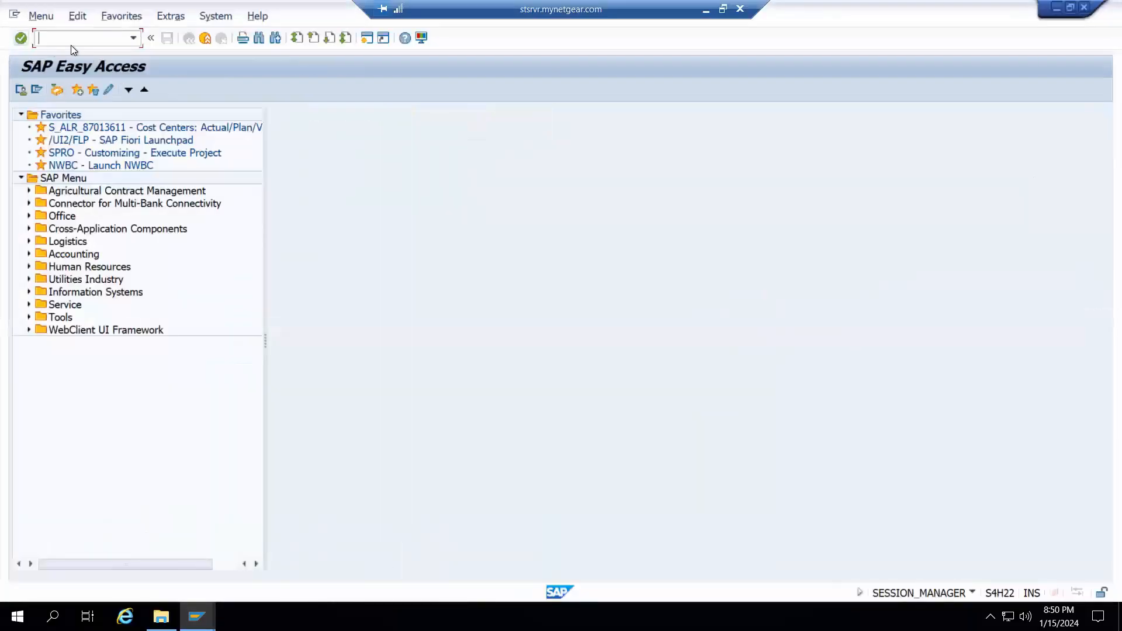
pyautogui.write('kl03')
pyautogui.press('Return')
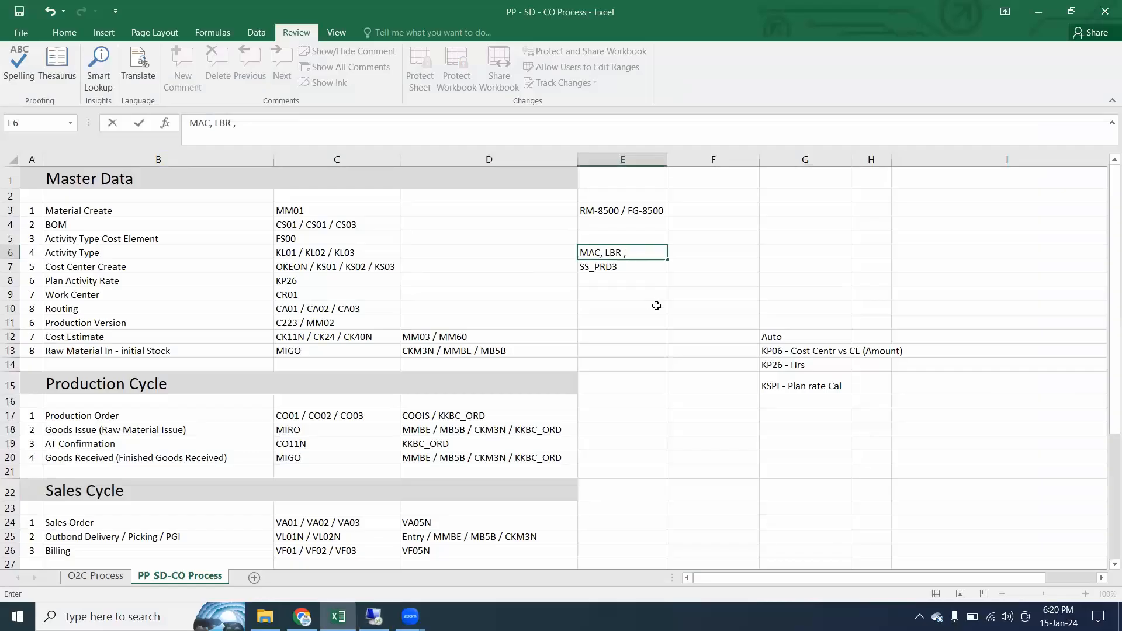
# Return to the Excel process list and complete the activity types in cell E6 with SET after MAC, LBR
pyautogui.write('SET')
pyautogui.press('Return')
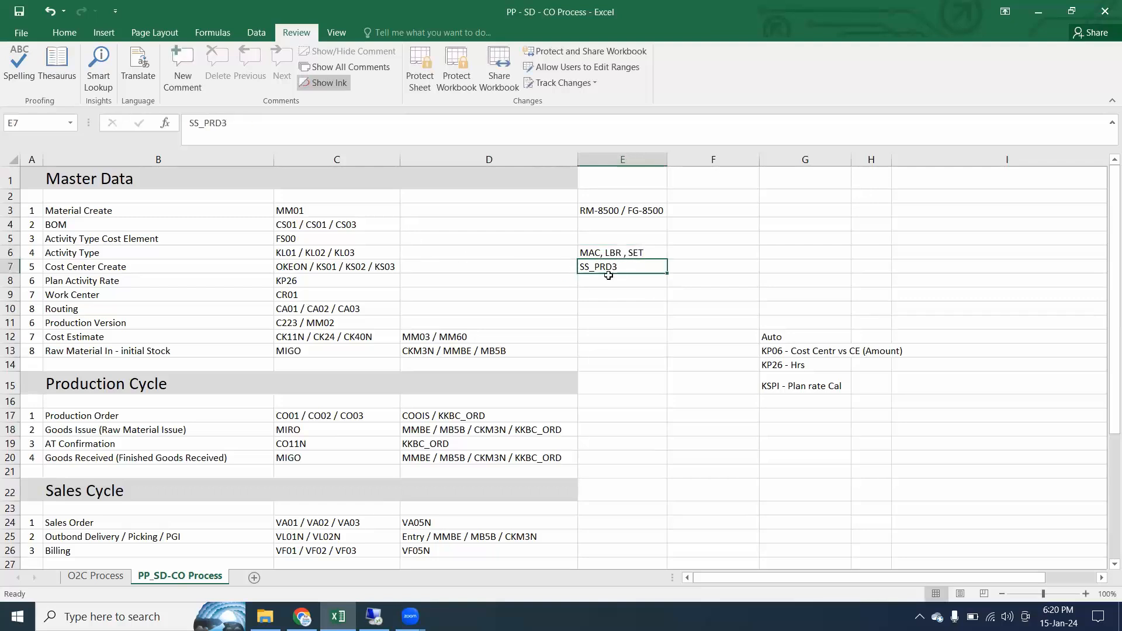
pyautogui.press('Down')
pyautogui.press('Down')
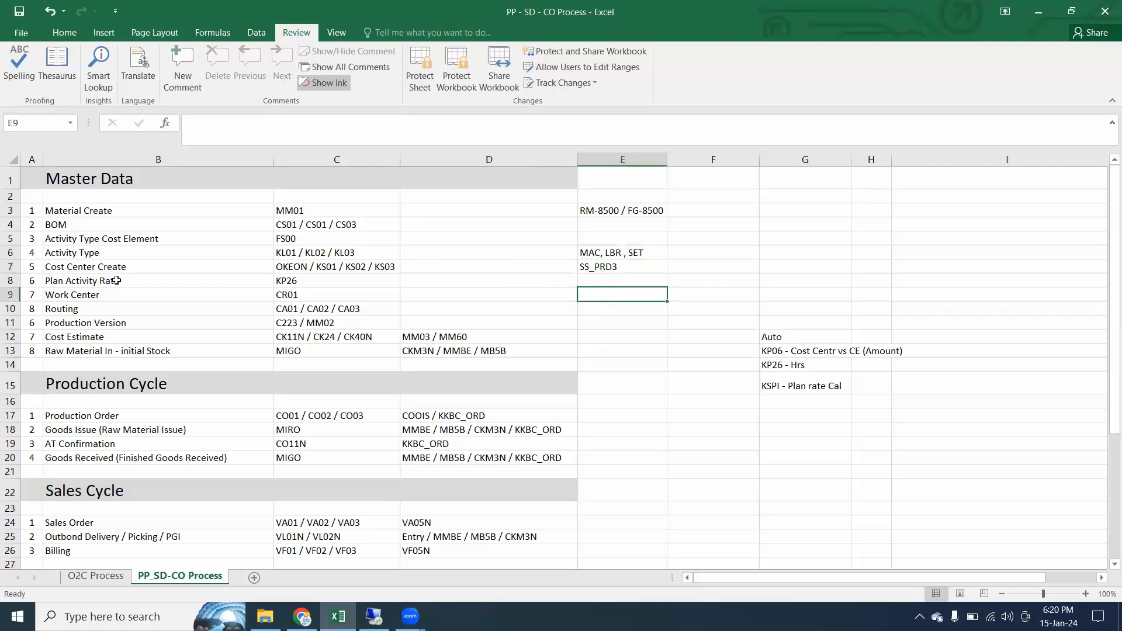
# Review the Cost Center Create, Plan Activity Rate (KP26) and Work Center rows in the Master Data section
pyautogui.click(10, 280)
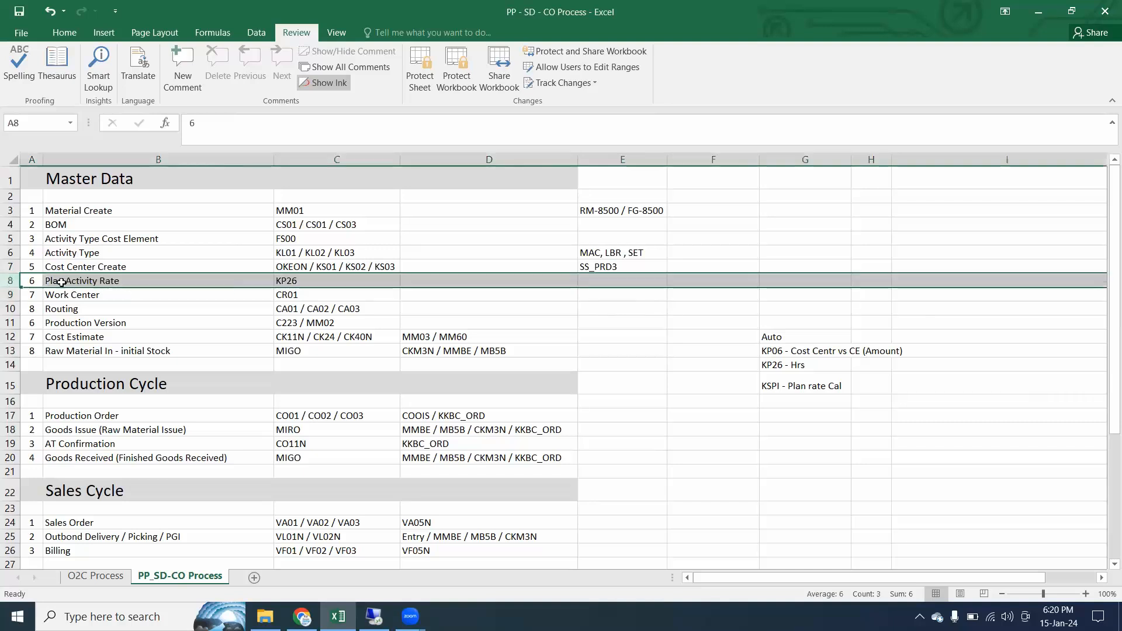
pyautogui.click(8, 265)
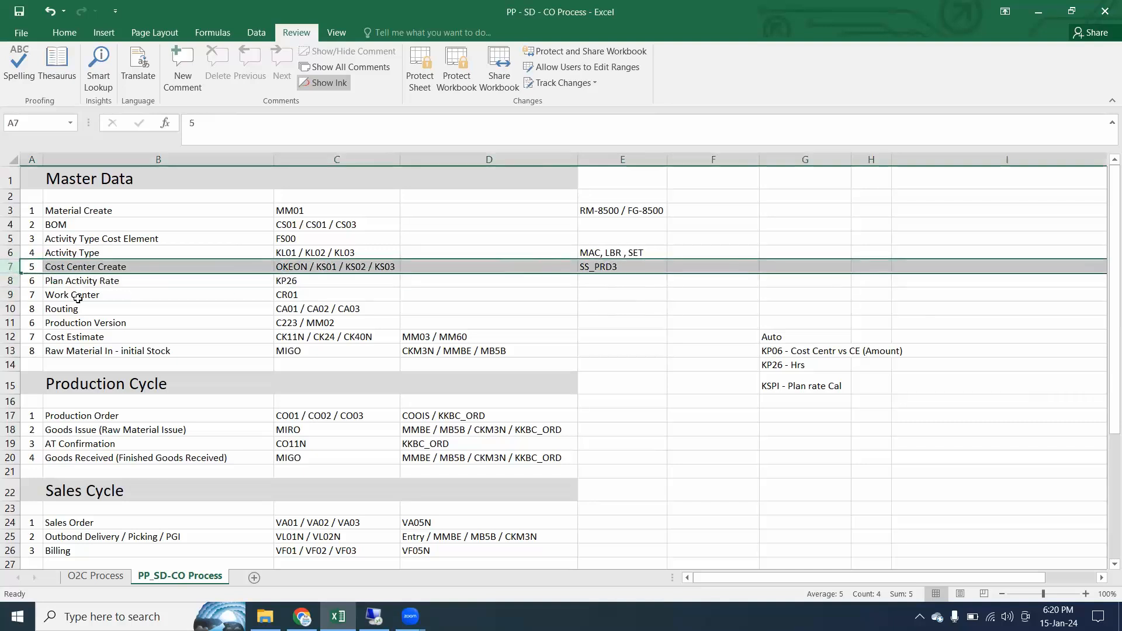
pyautogui.moveTo(640, 287); pyautogui.dragTo(4, 280)
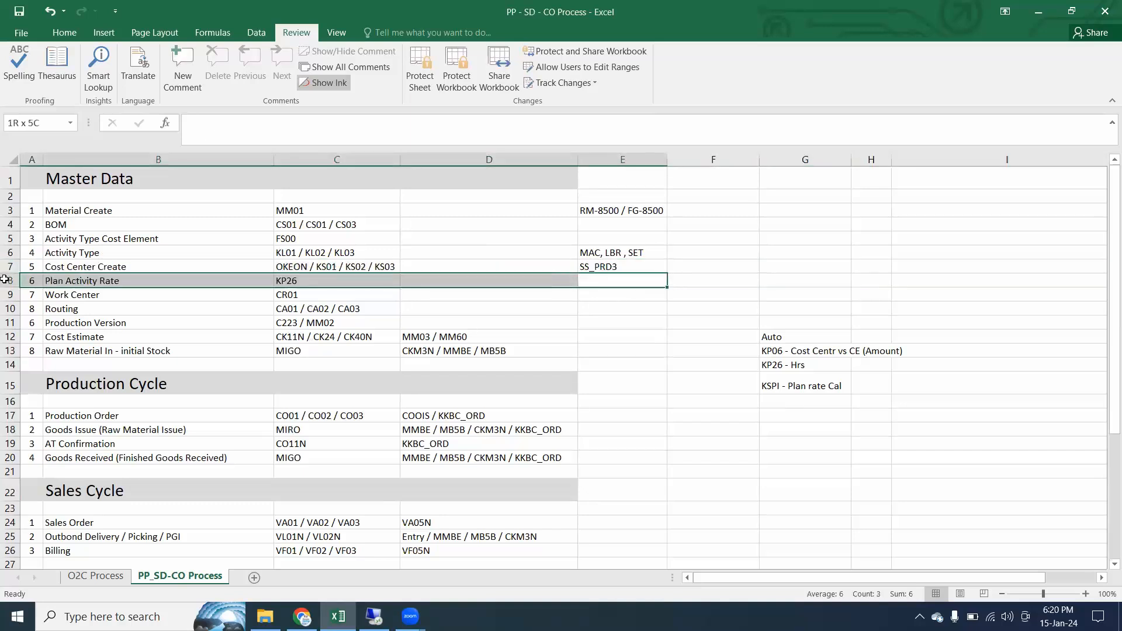
pyautogui.moveTo(5, 279); pyautogui.dragTo(5, 279)
pyautogui.moveTo(623, 283); pyautogui.dragTo(510, 289)
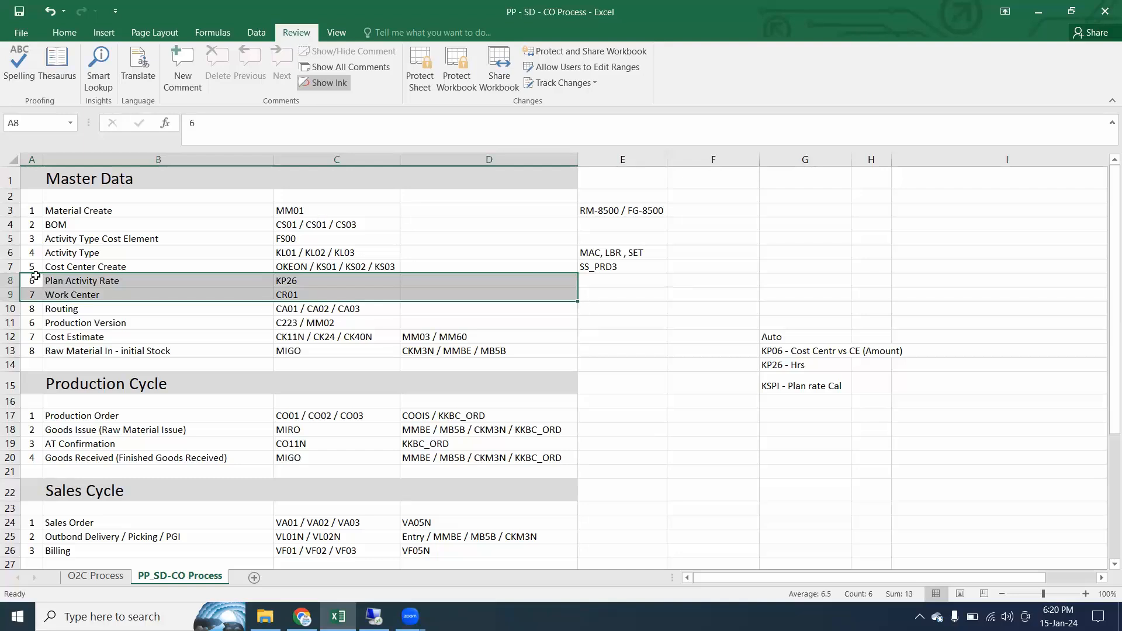
pyautogui.click(10, 281)
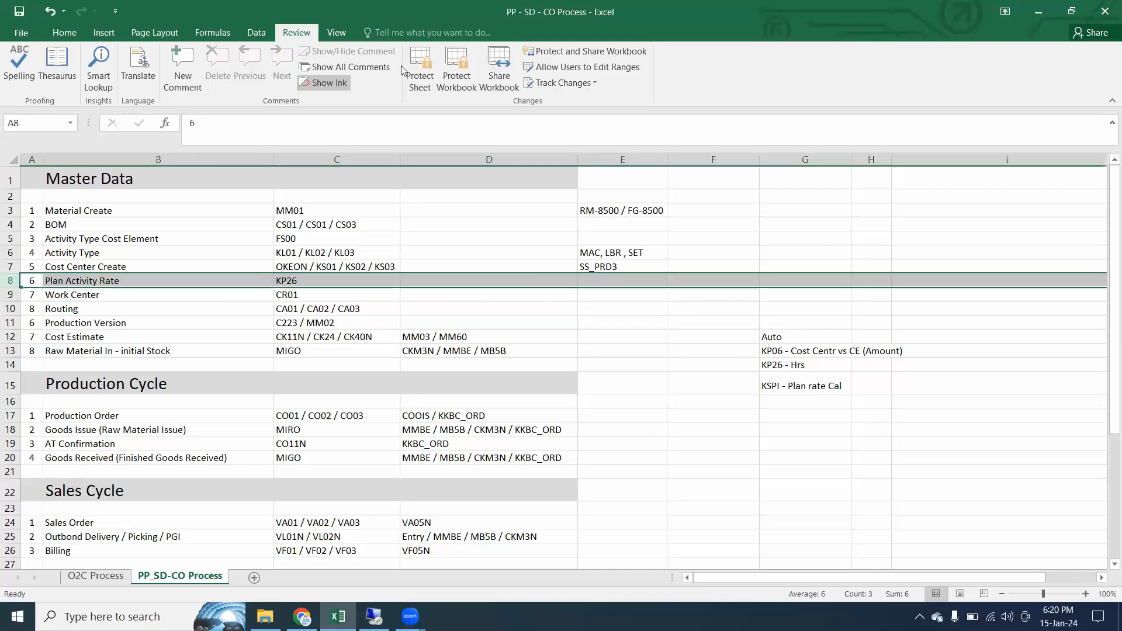